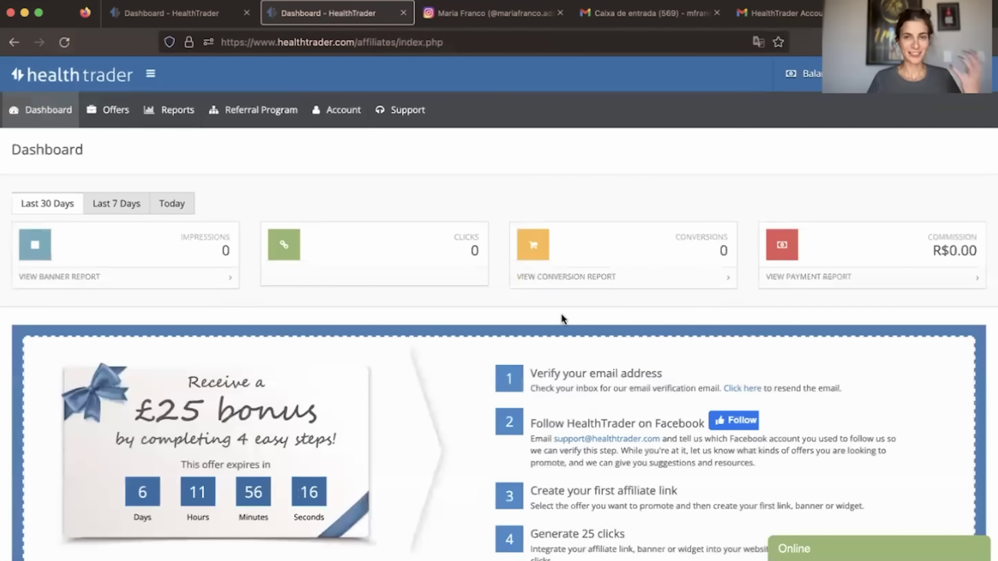
- Review the affiliate dashboard down to the account manager and notifications, and open the offers list
scroll(562, 319, "down", 1)
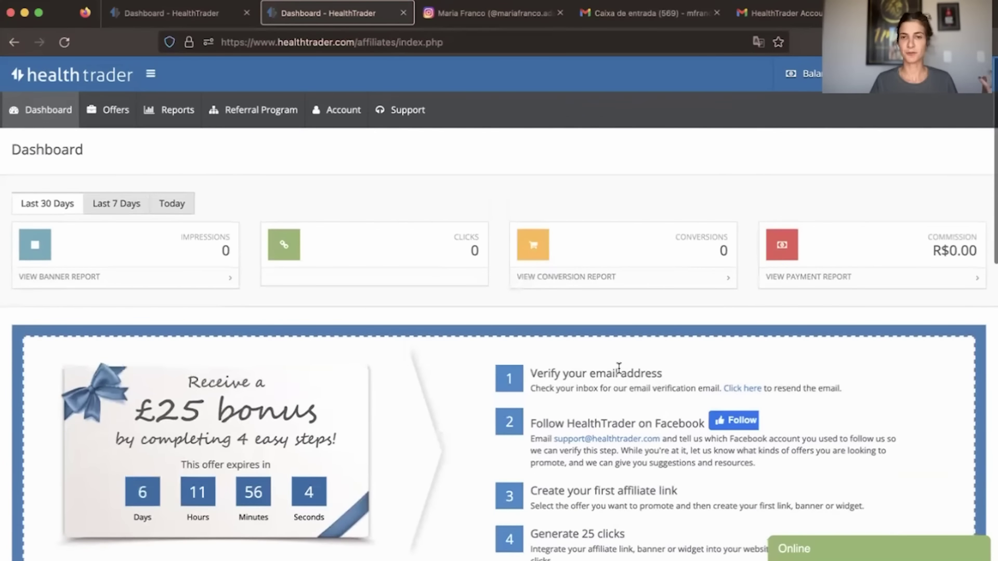
scroll(619, 369, "down", 4)
scroll(619, 367, "down", 3)
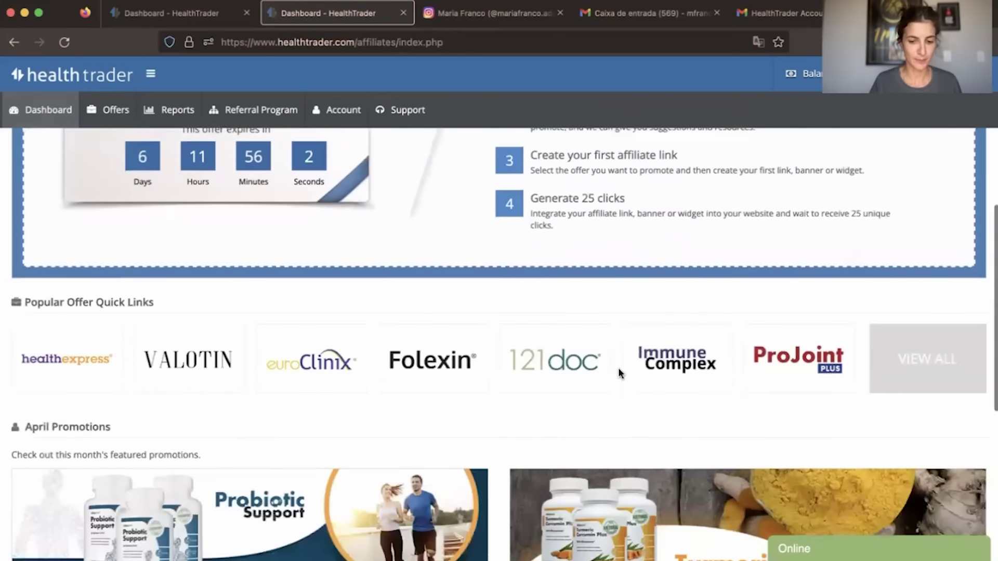
scroll(618, 367, "up", 3)
scroll(619, 367, "down", 10)
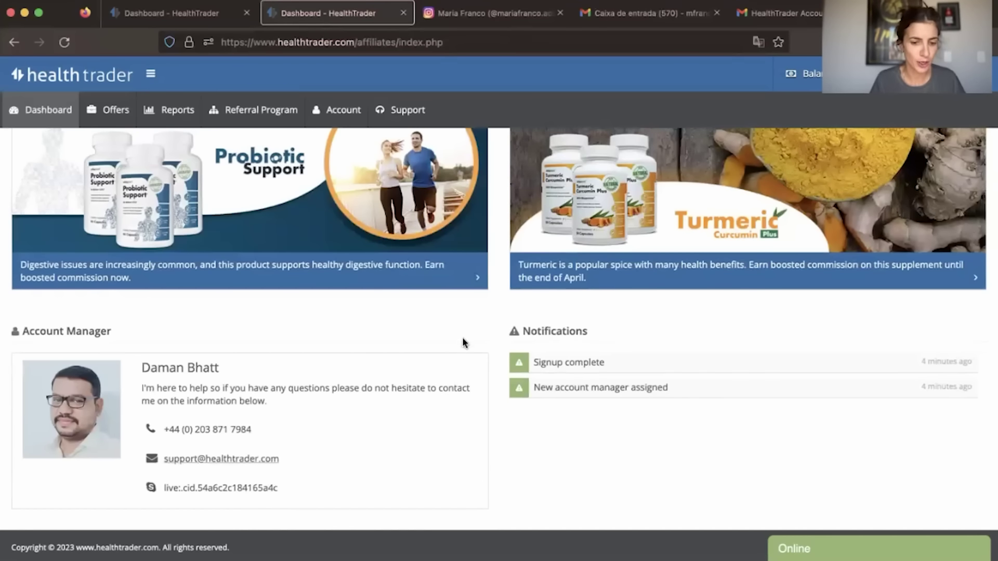
scroll(397, 311, "up", 10)
scroll(396, 311, "up", 5)
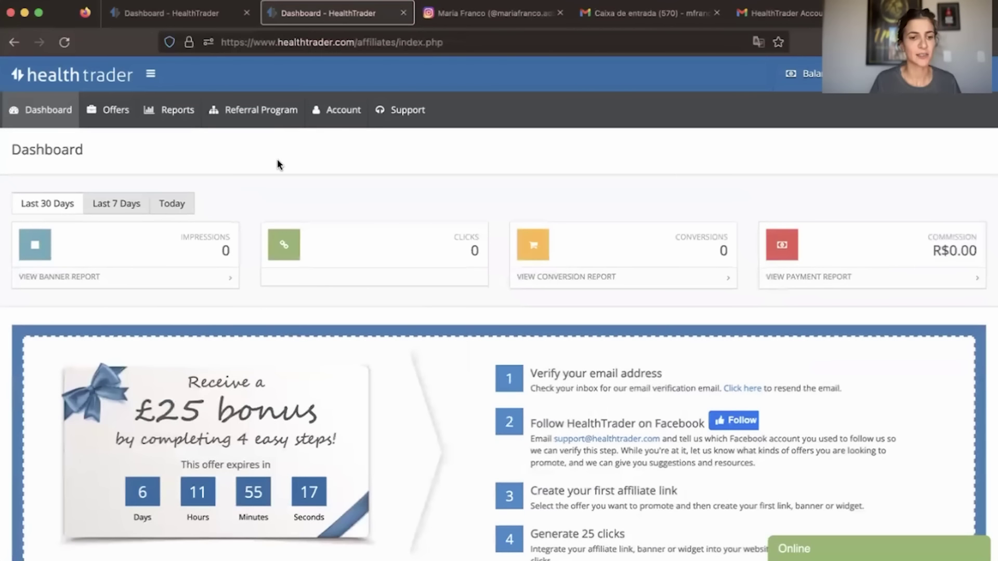
left_click(115, 118)
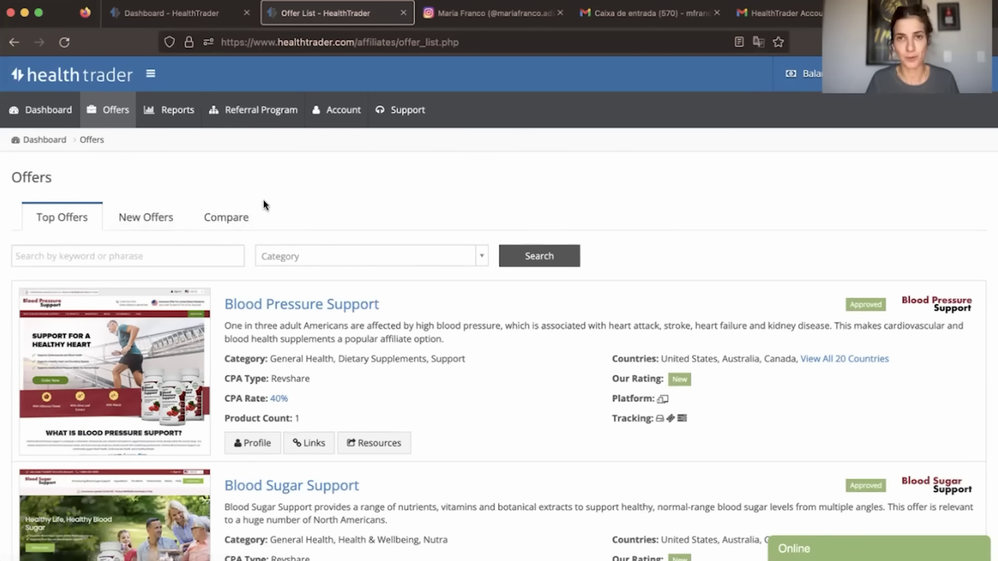
- Translate the offers page into Portuguese and restore the original language
right_click(383, 188)
left_click(446, 375)
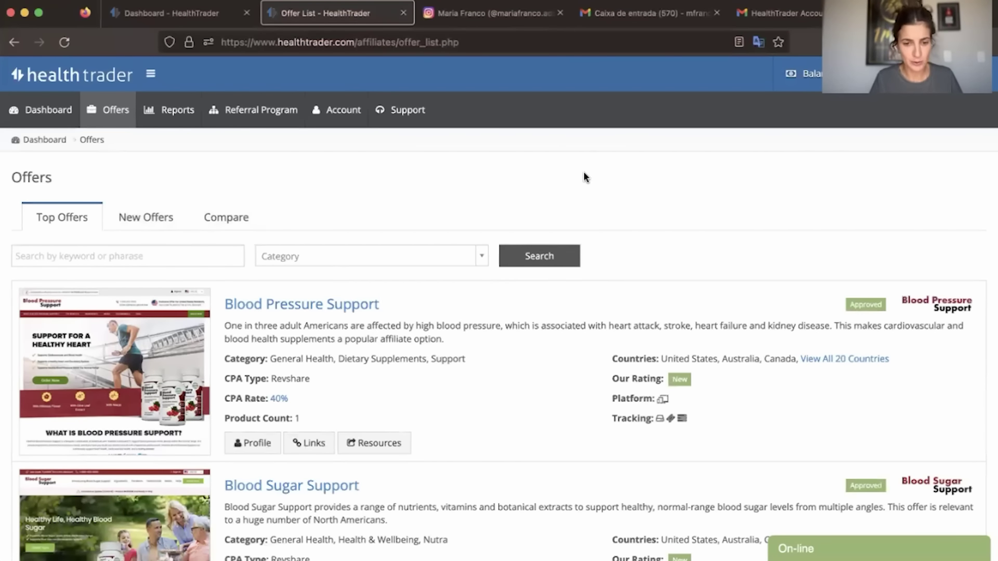
right_click(576, 198)
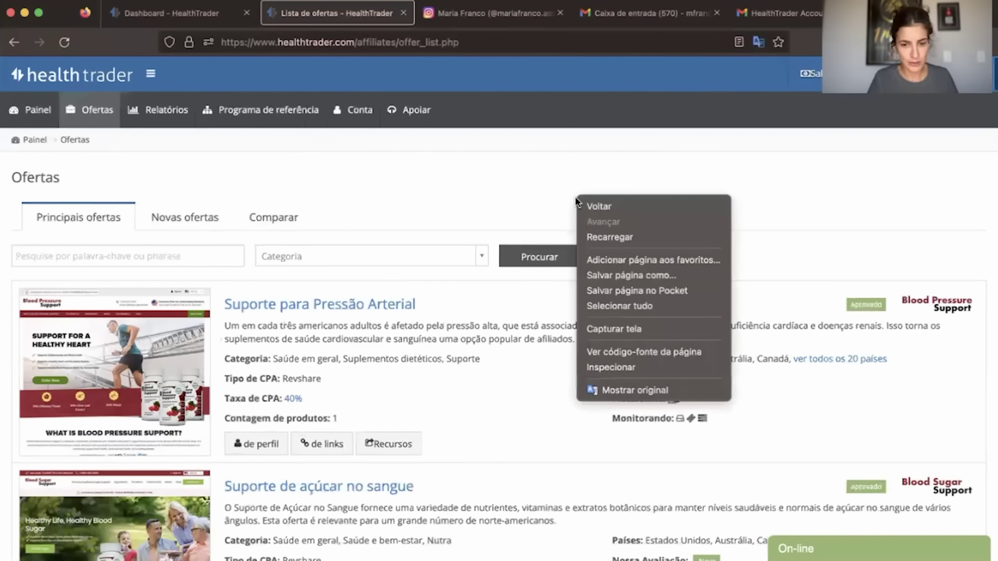
left_click(631, 390)
- Find the Folexin offer in the top offers list and open its link creation page
scroll(435, 378, "down", 1)
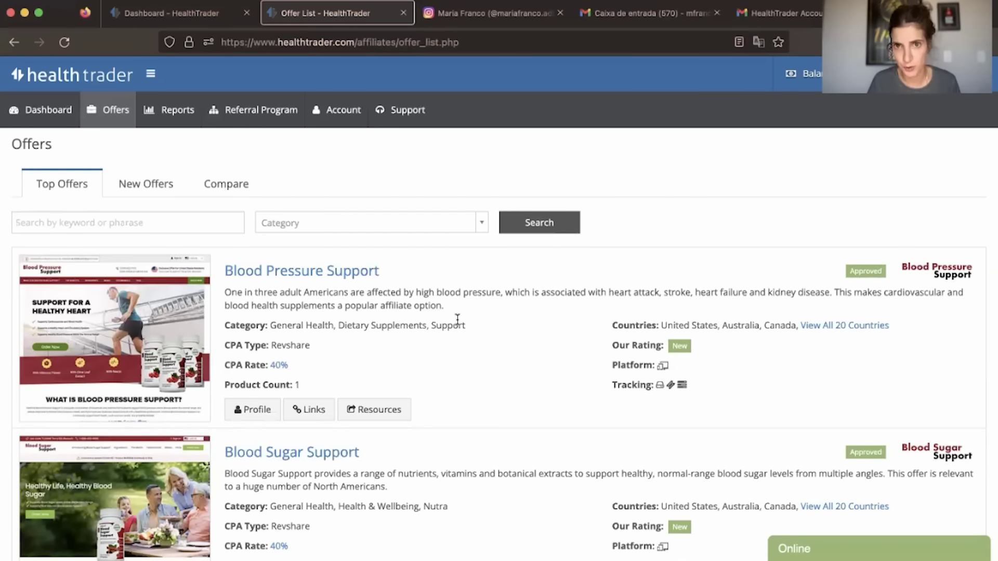
scroll(457, 319, "down", 1)
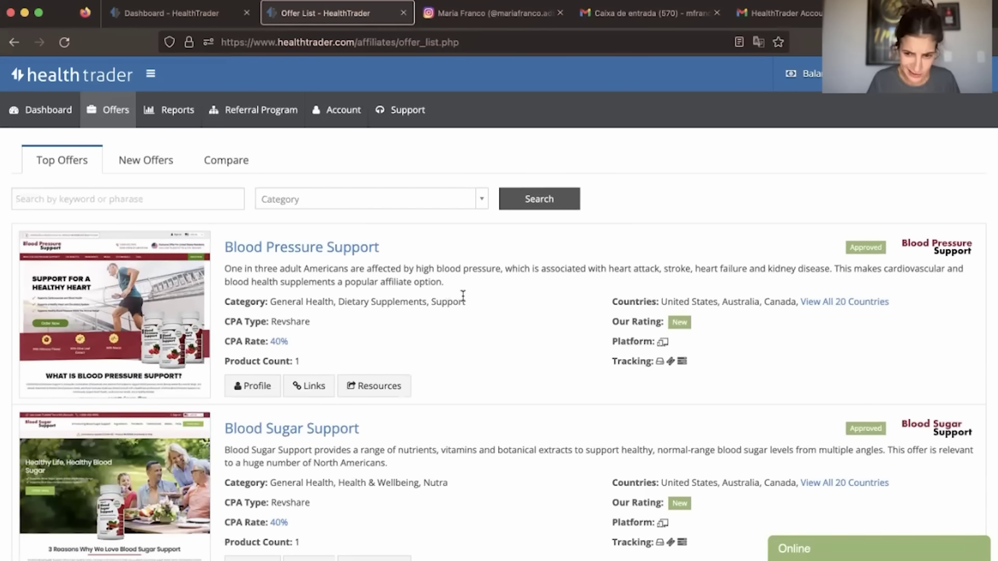
scroll(461, 294, "down", 1)
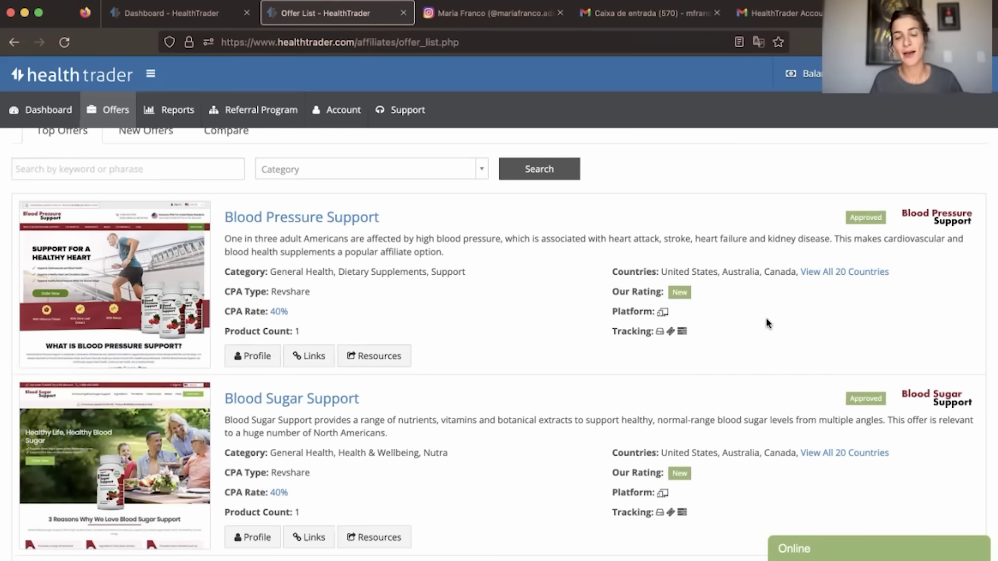
scroll(767, 324, "down", 6)
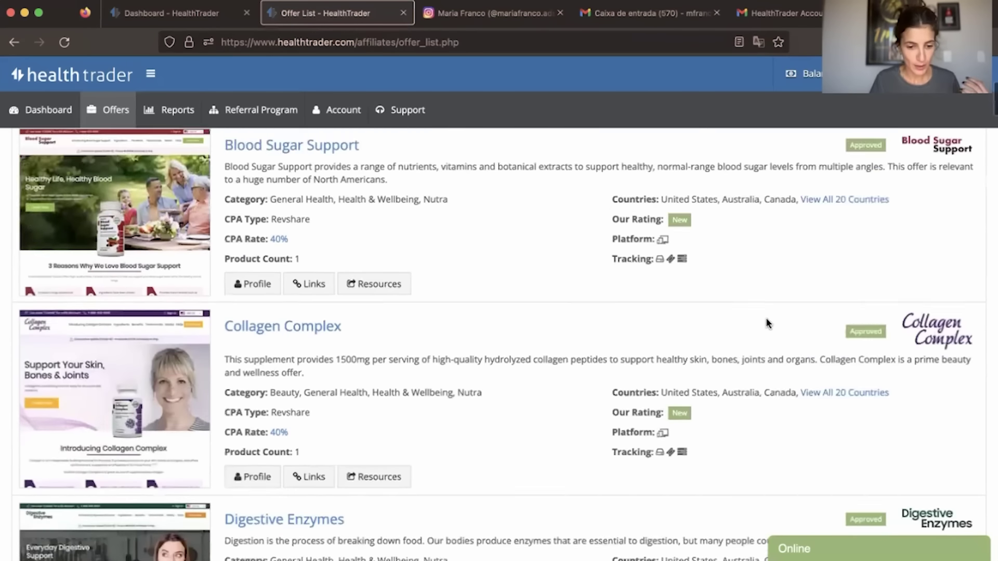
scroll(768, 323, "down", 6)
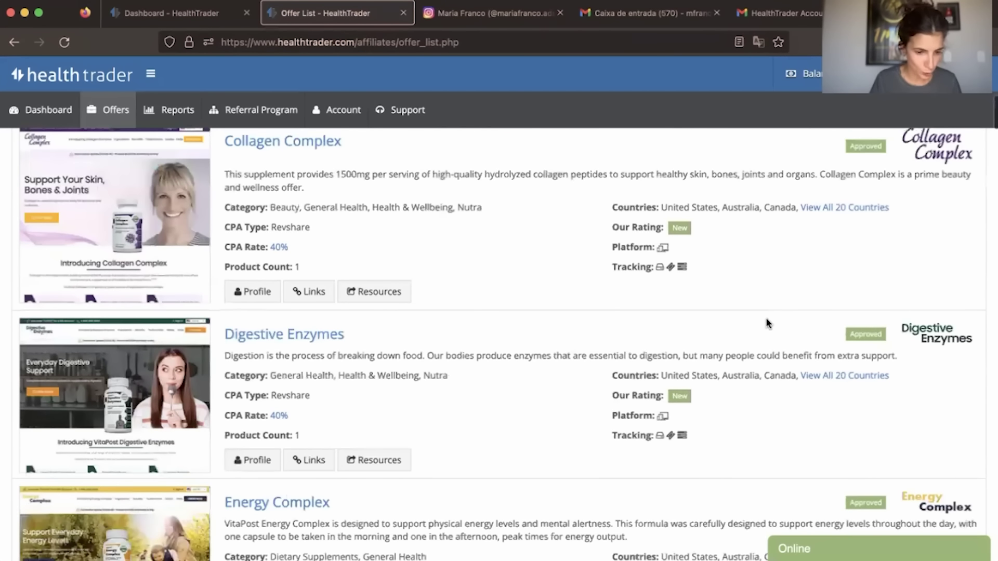
scroll(767, 323, "down", 4)
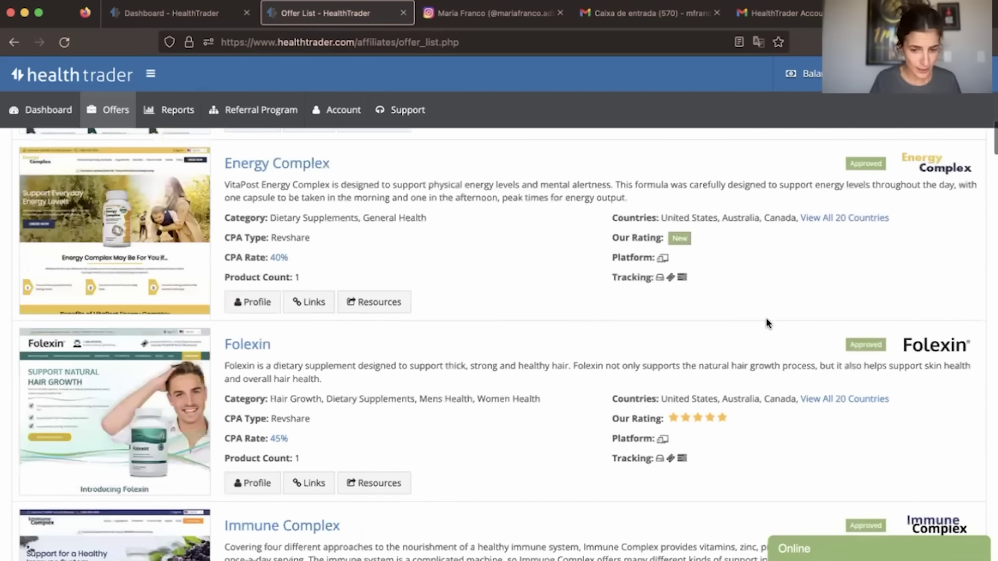
scroll(768, 324, "down", 1)
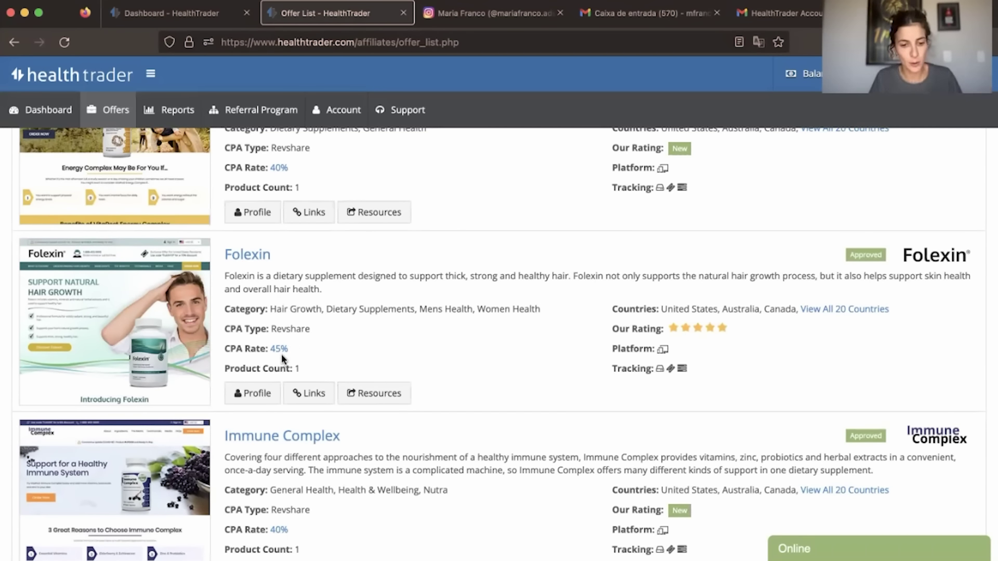
left_click(306, 397)
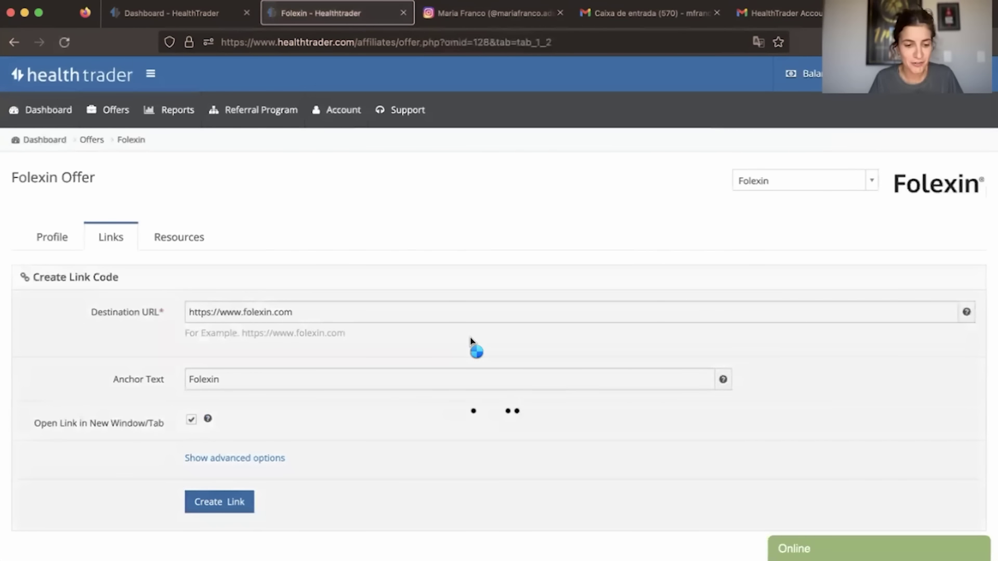
scroll(273, 427, "down", 2)
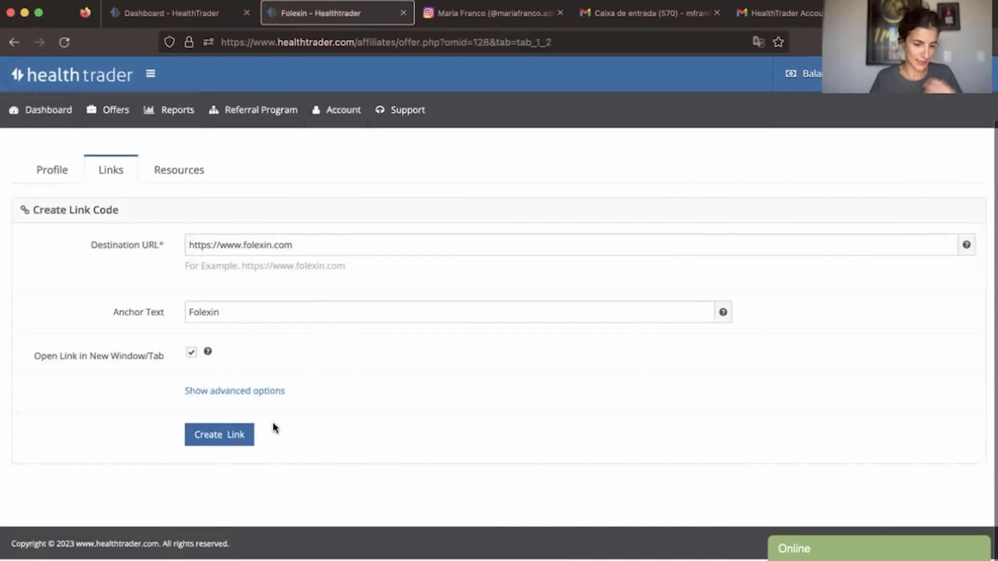
left_click(217, 448)
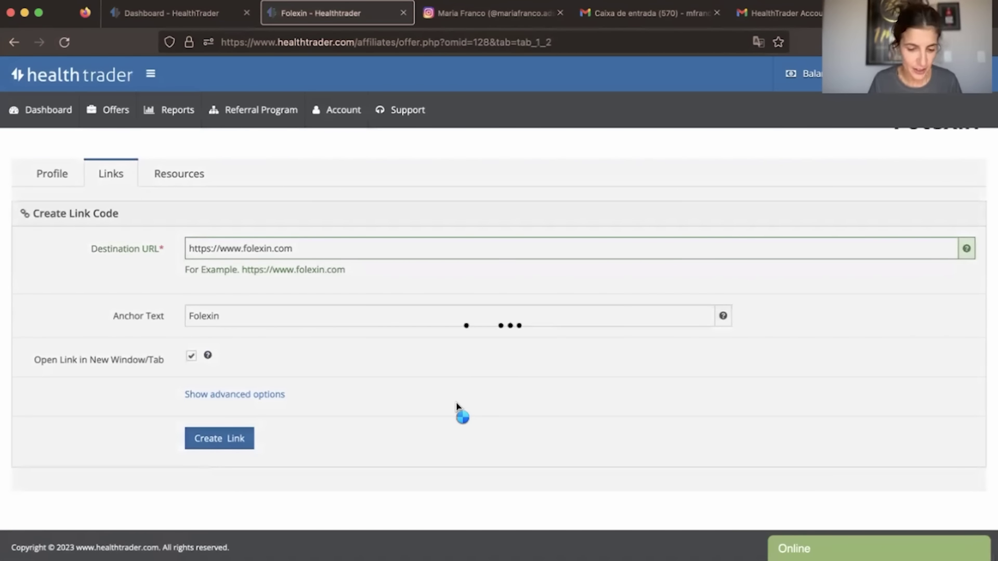
scroll(455, 407, "down", 3)
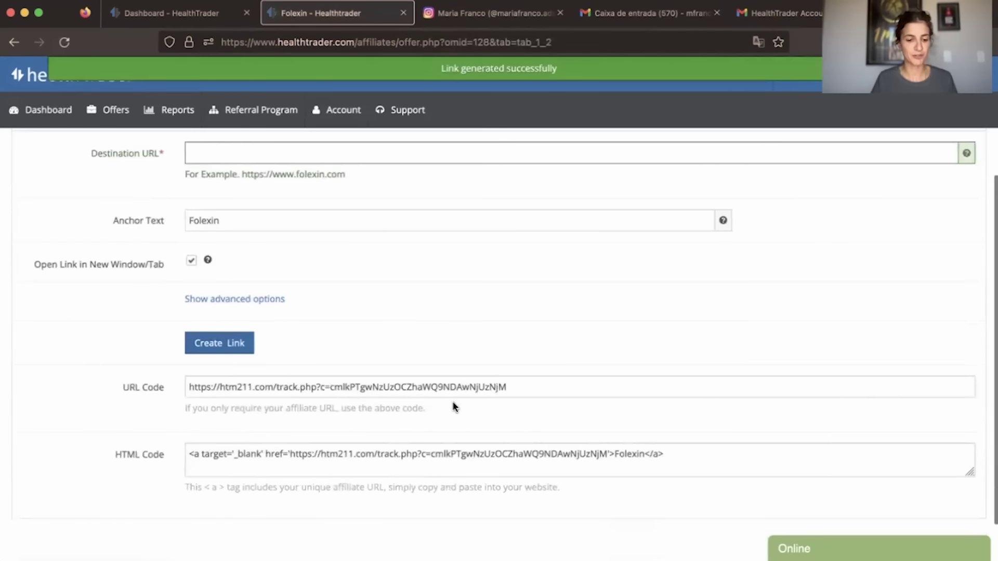
left_click(315, 387)
key("super+c")
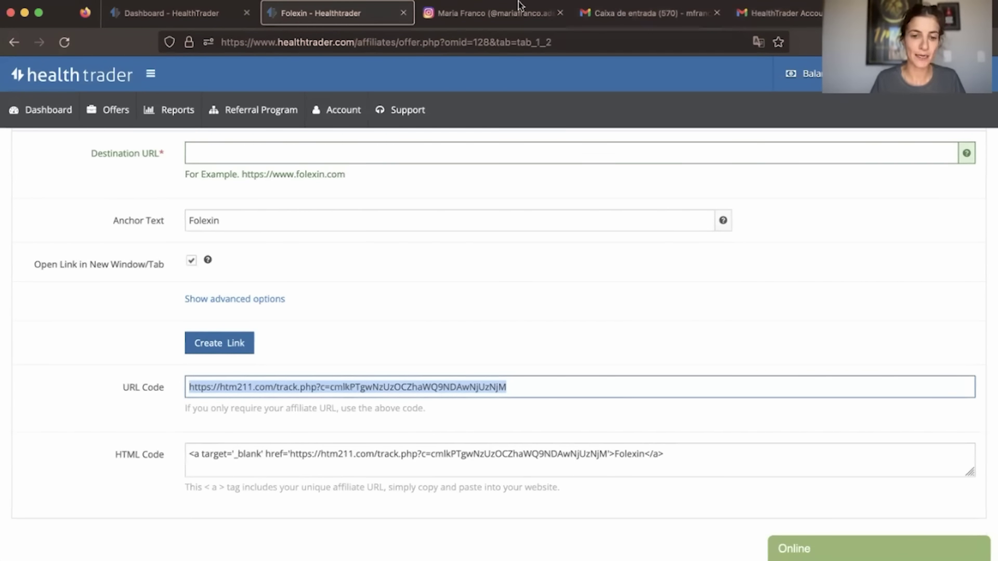
- Open the copied affiliate link in the Instagram profile's browser tab and view the Folexin bottle packages and prices
left_click(494, 13)
left_click(291, 42)
key("super+v")
key("Return")
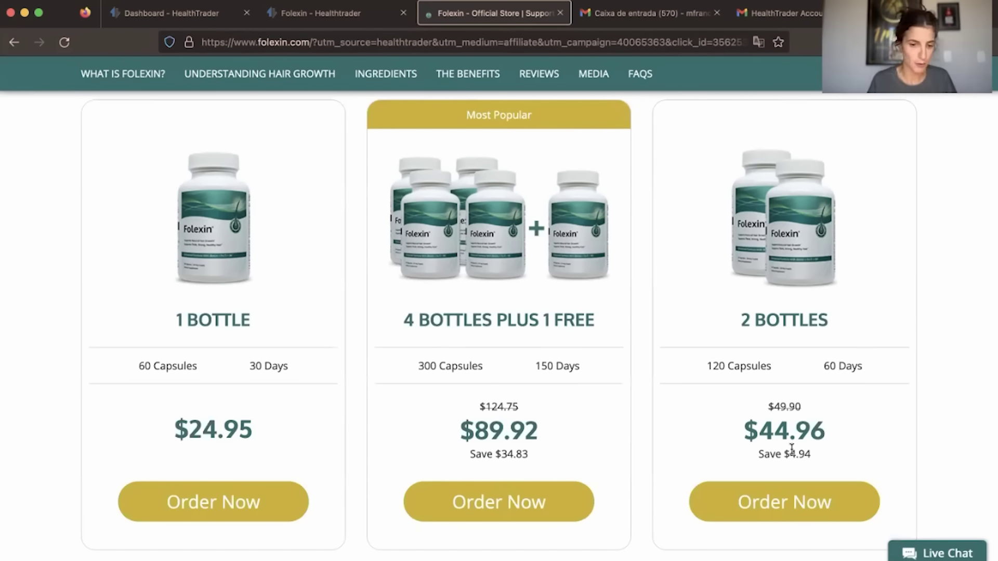
scroll(792, 448, "down", 4)
scroll(791, 450, "up", 3)
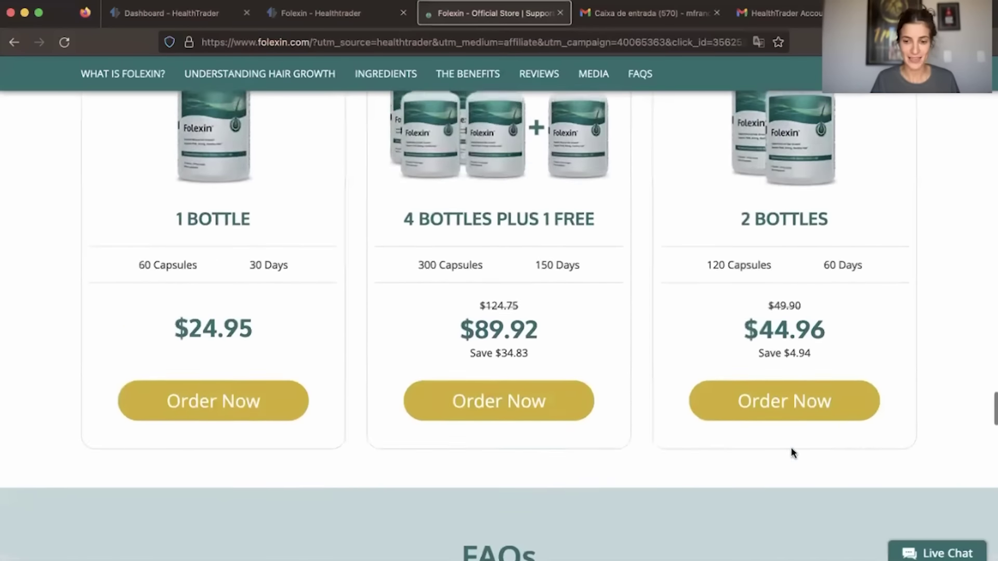
- Return to HealthTrader, open the account's payment settings and select Wise as the payment method
left_click(339, 23)
scroll(324, 230, "up", 2)
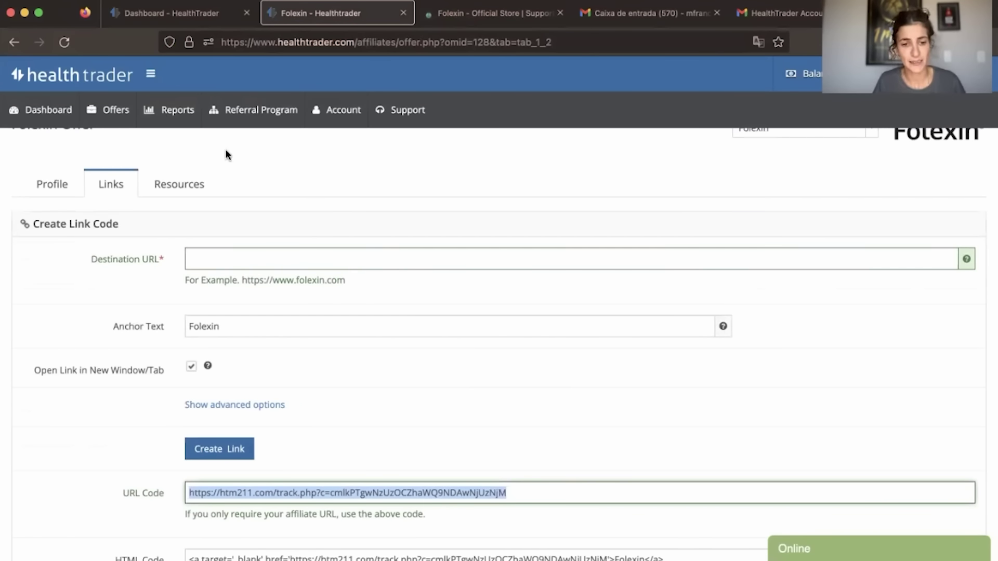
left_click(345, 111)
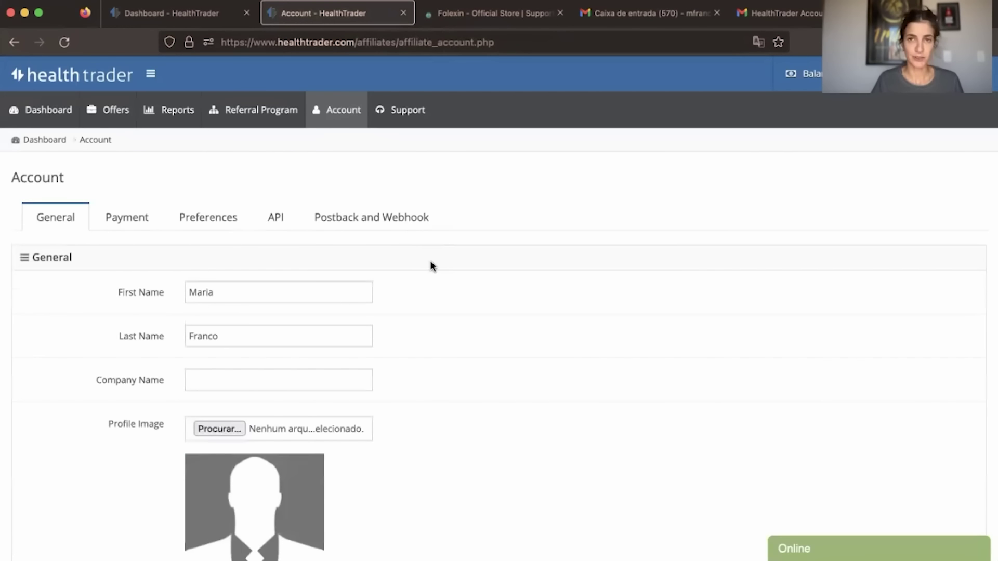
left_click(136, 219)
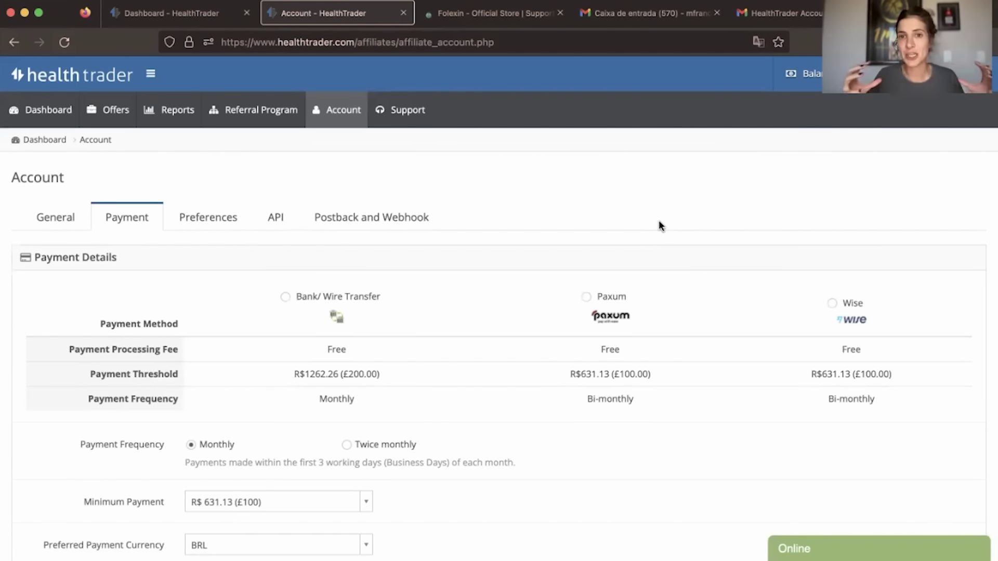
left_click(838, 312)
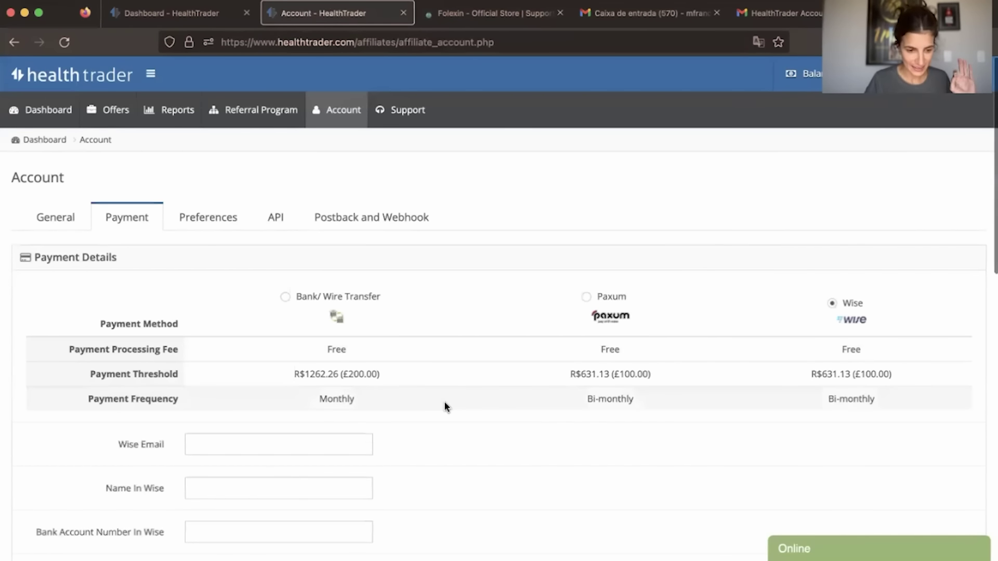
- Review the Wise account fields, payment frequency, minimum payment, currency and tax options, and return to the offers list
scroll(444, 402, "down", 2)
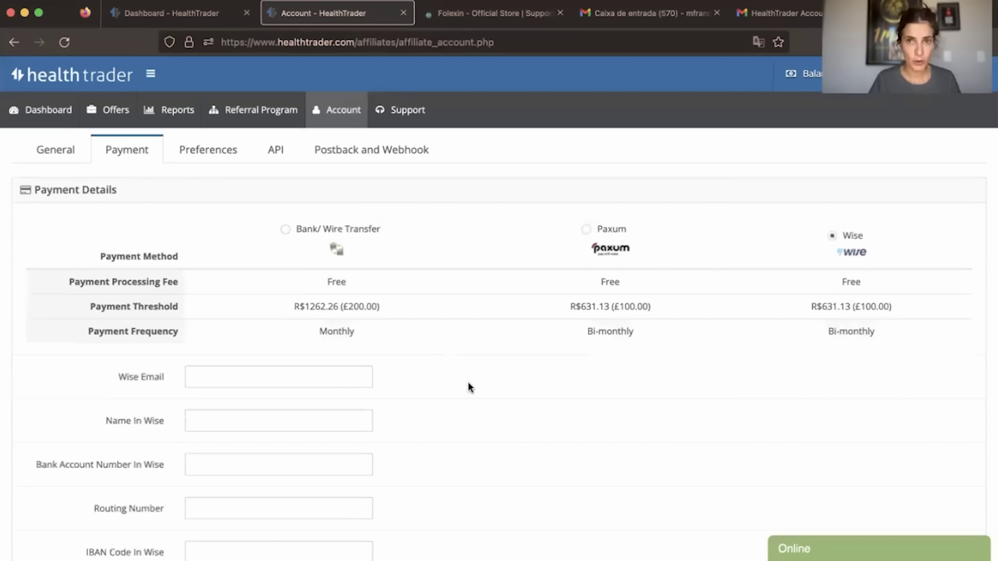
scroll(468, 383, "down", 5)
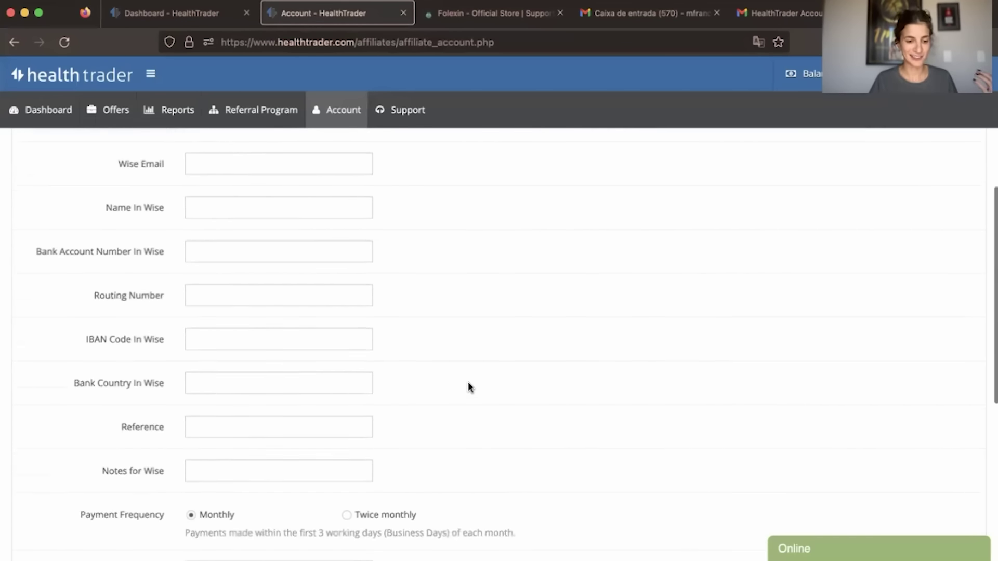
scroll(469, 387, "down", 4)
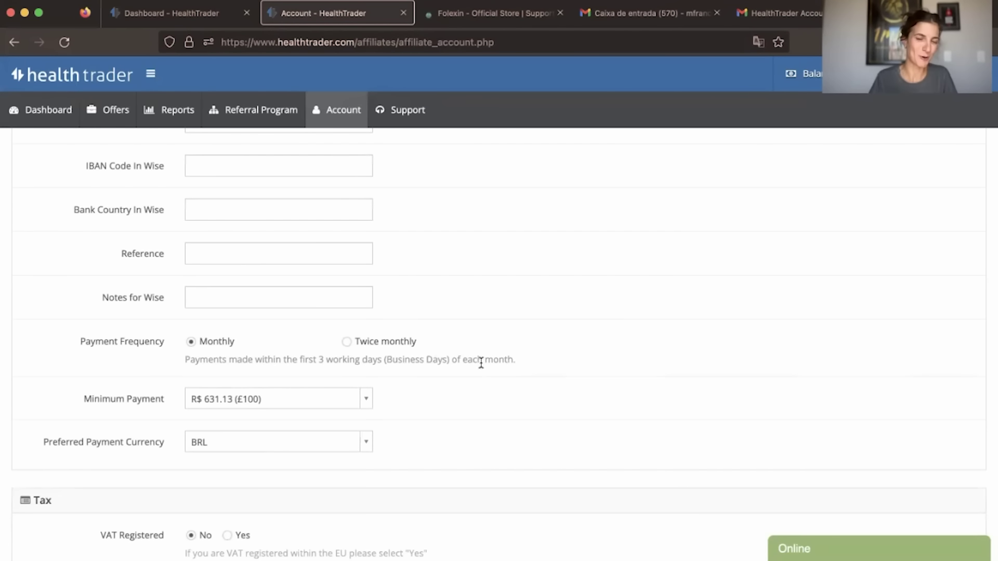
scroll(479, 360, "down", 4)
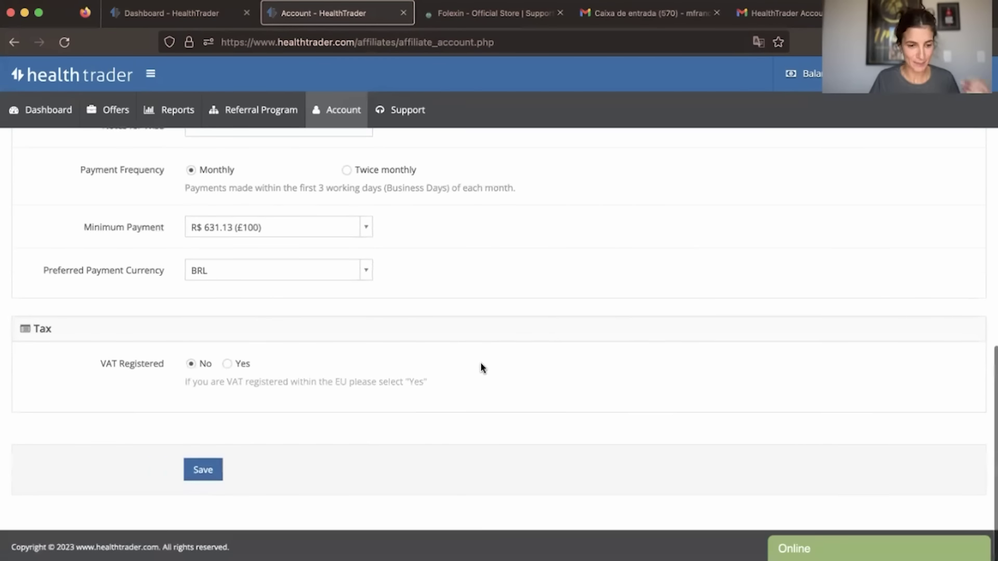
scroll(481, 362, "up", 15)
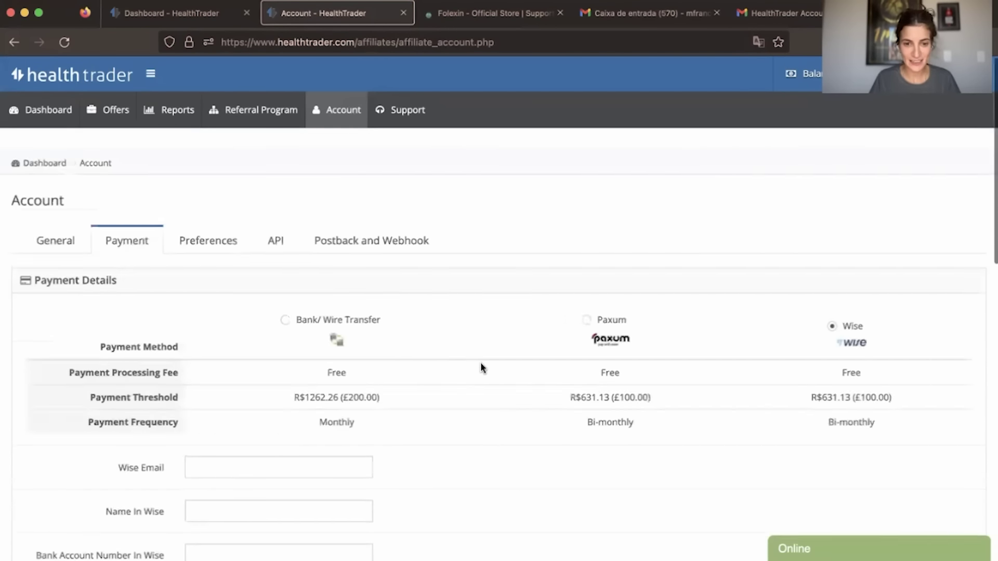
left_click(104, 109)
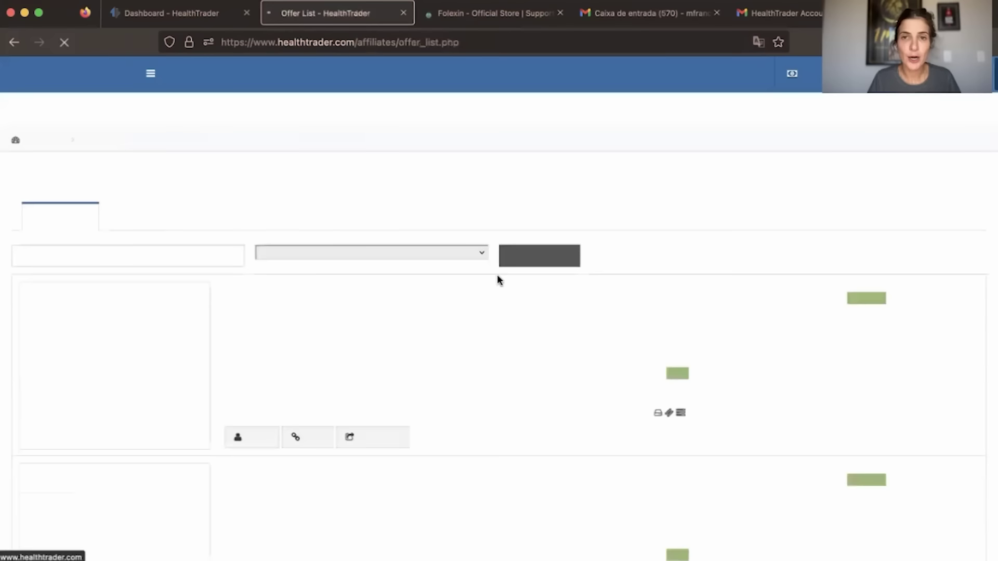